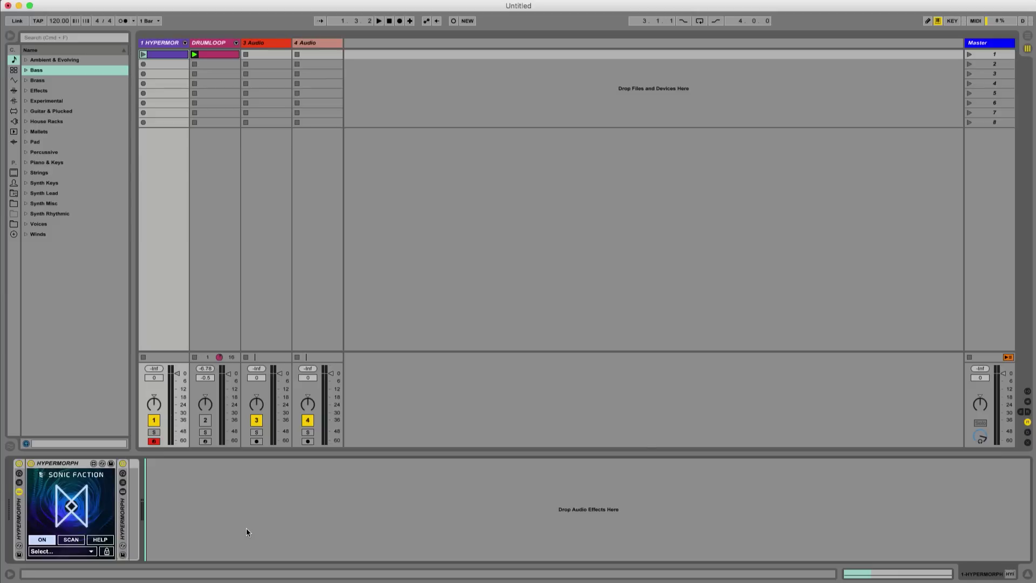
Open the Hypermorph plugin and try source S1 on the wavetable and sample engines
{"action": "left_click", "coordinate": [80, 508]}
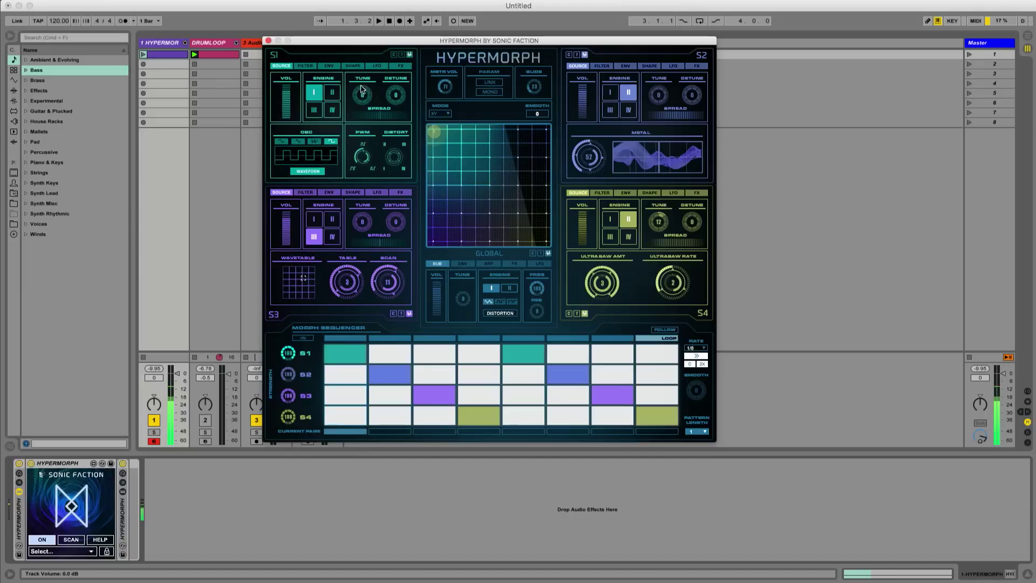
{"action": "left_click", "coordinate": [332, 96]}
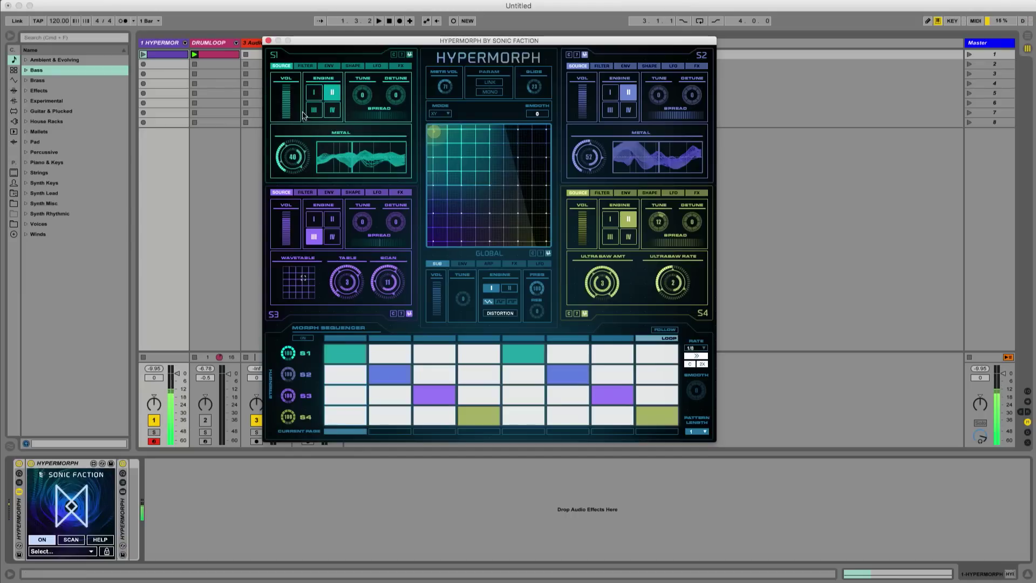
{"action": "left_click", "coordinate": [313, 110]}
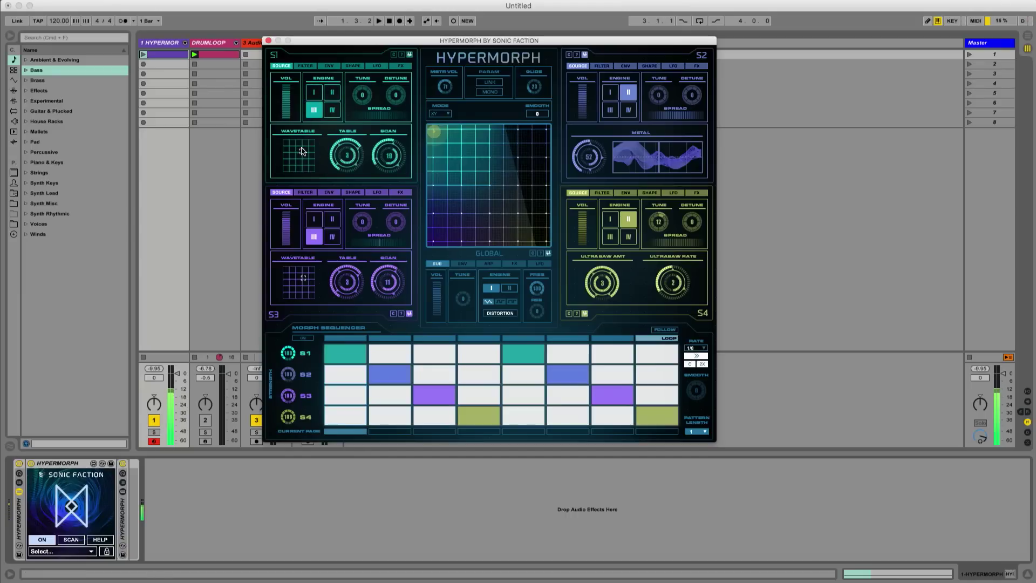
{"action": "left_click", "coordinate": [331, 110]}
{"action": "left_click", "coordinate": [316, 154]}
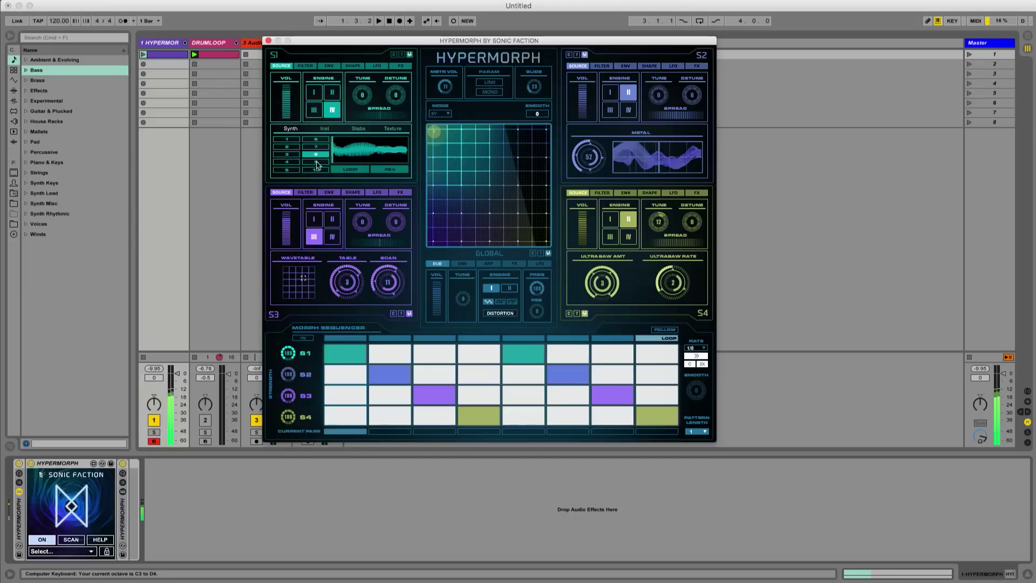
Pick a sample from S1's Inst category, then return S1 to engine I
{"action": "left_click", "coordinate": [324, 129]}
{"action": "left_click", "coordinate": [319, 148]}
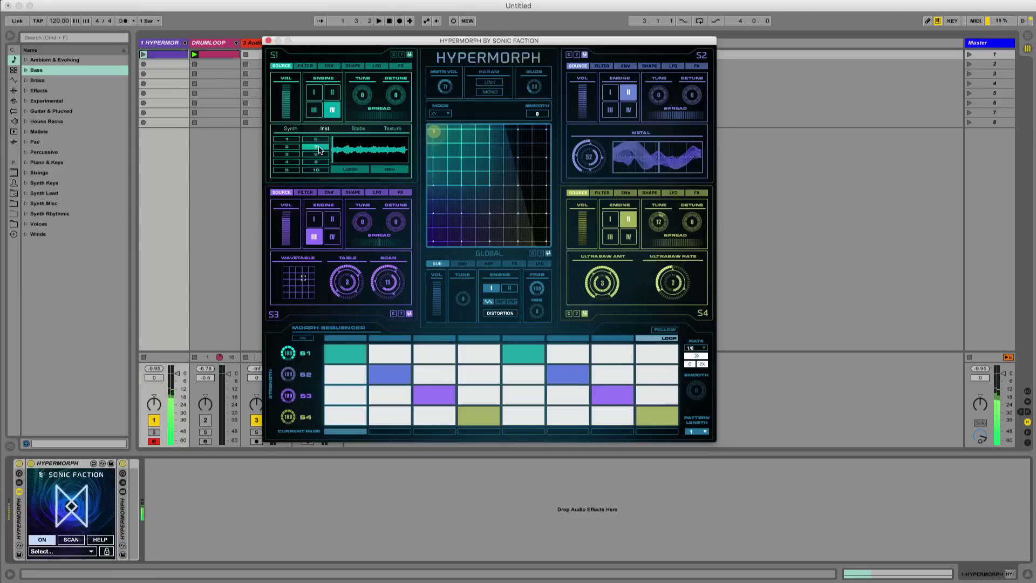
{"action": "left_click", "coordinate": [313, 95]}
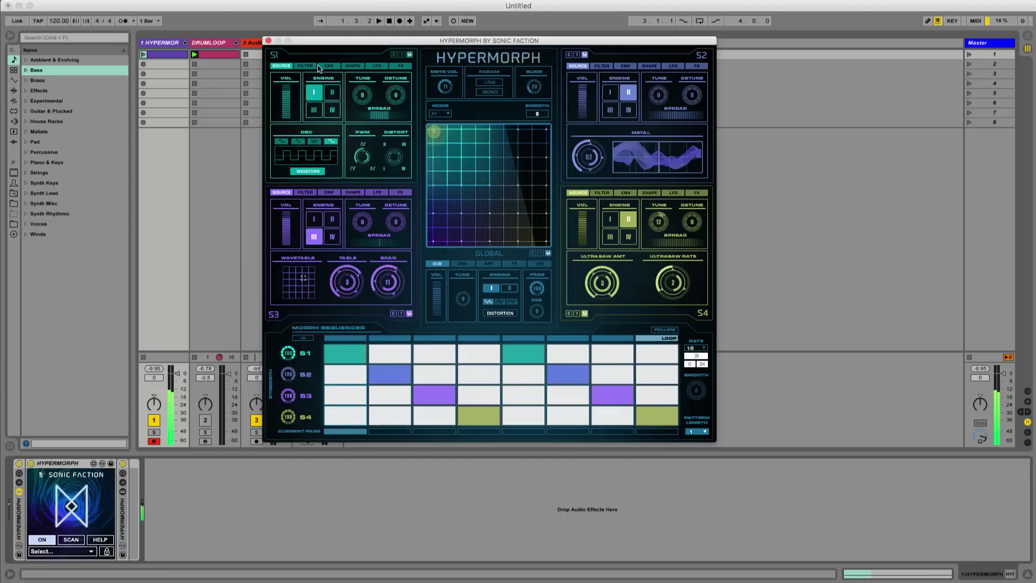
Review source S1's SHAPE, FILTER and FX settings, then return to its SOURCE page
{"action": "left_click", "coordinate": [351, 66]}
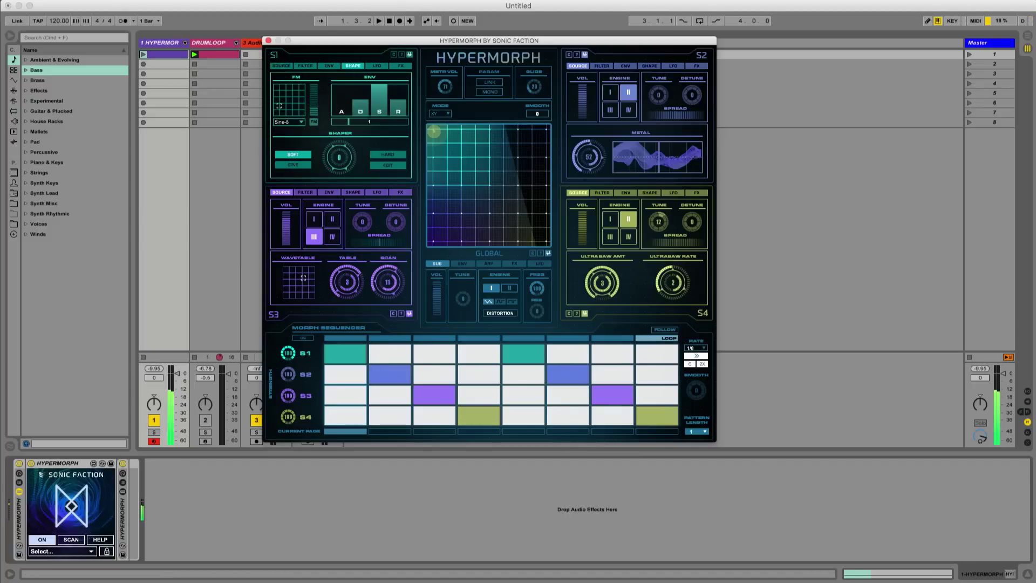
{"action": "left_click", "coordinate": [312, 67]}
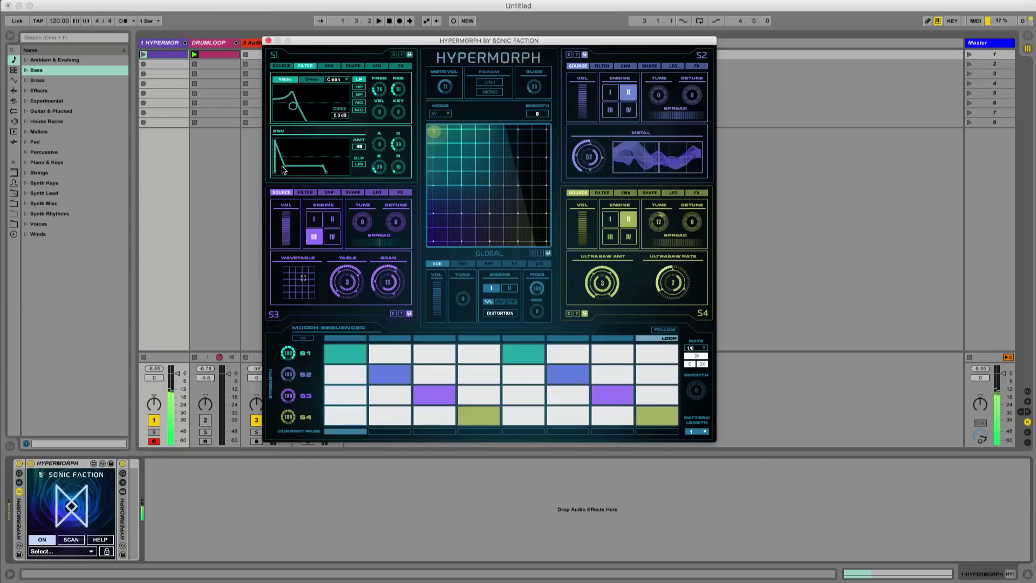
{"action": "left_click", "coordinate": [400, 66]}
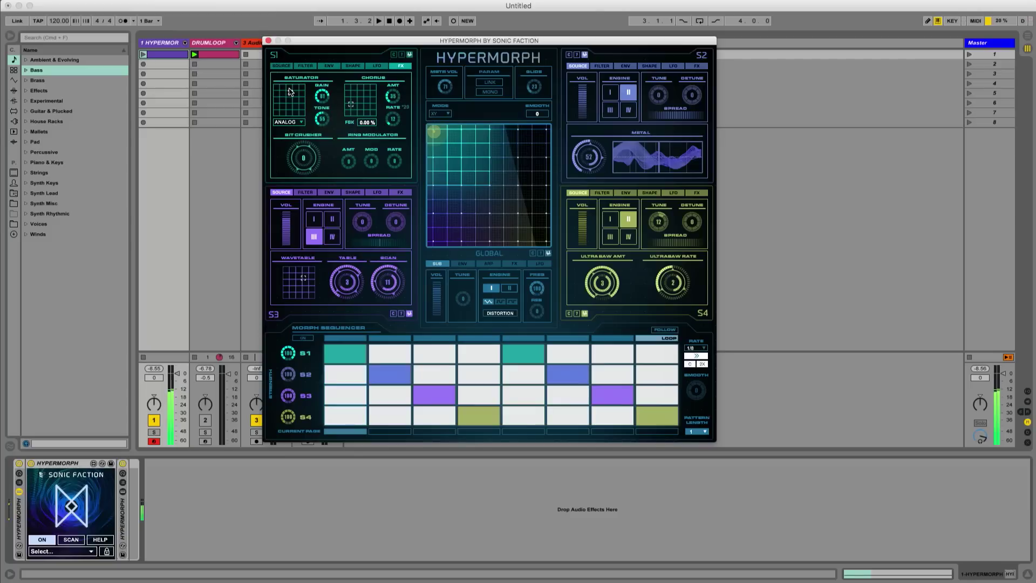
{"action": "left_click", "coordinate": [282, 65]}
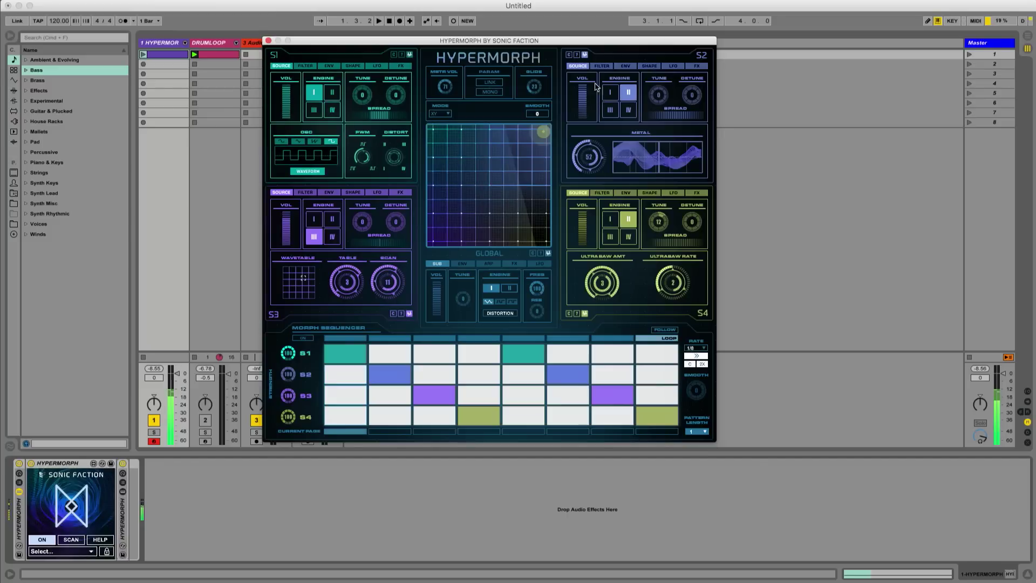
Audition S2's Bass presets and load Analog Bass 3 into S2
{"action": "left_click", "coordinate": [585, 53]}
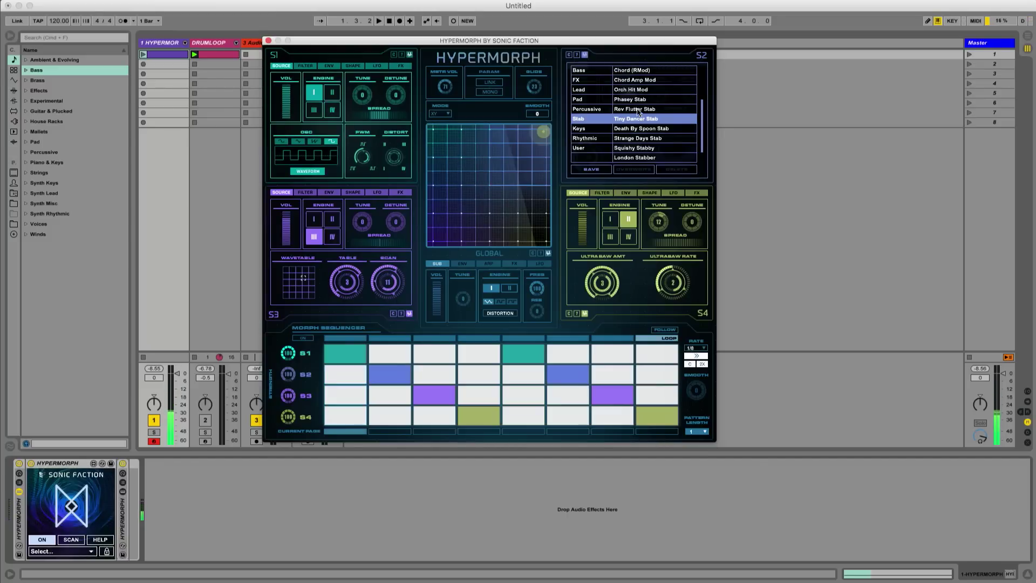
{"action": "left_click", "coordinate": [599, 71]}
{"action": "left_click", "coordinate": [647, 91]}
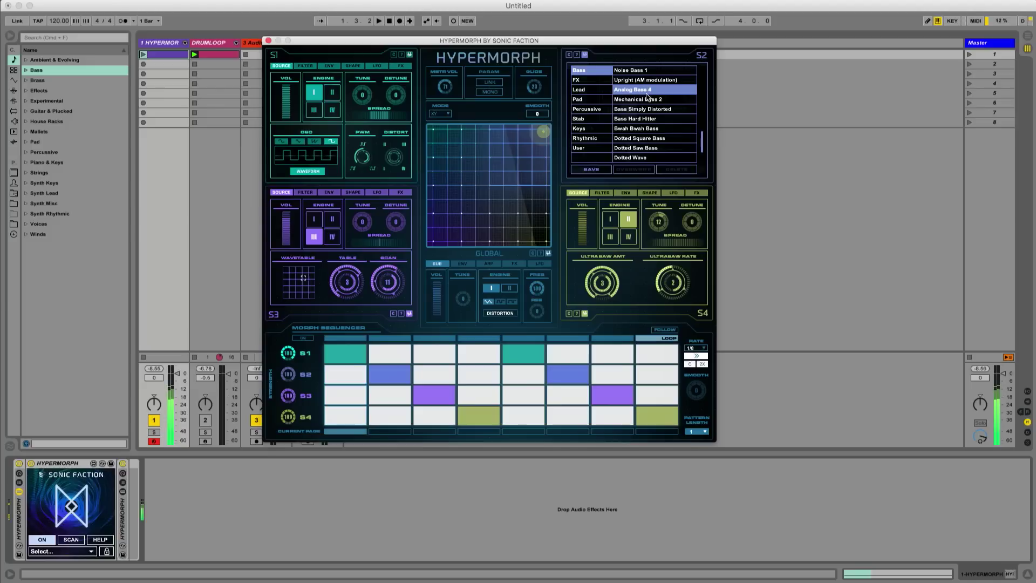
{"action": "left_click", "coordinate": [649, 129]}
{"action": "left_click", "coordinate": [651, 158]}
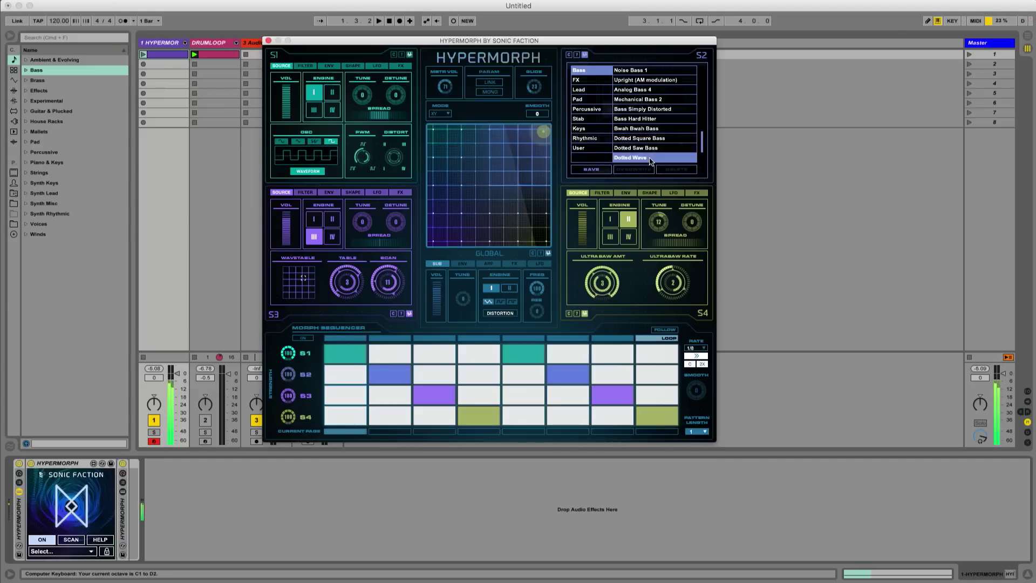
{"action": "scroll", "coordinate": [669, 138], "scroll_direction": "up", "scroll_amount": 2}
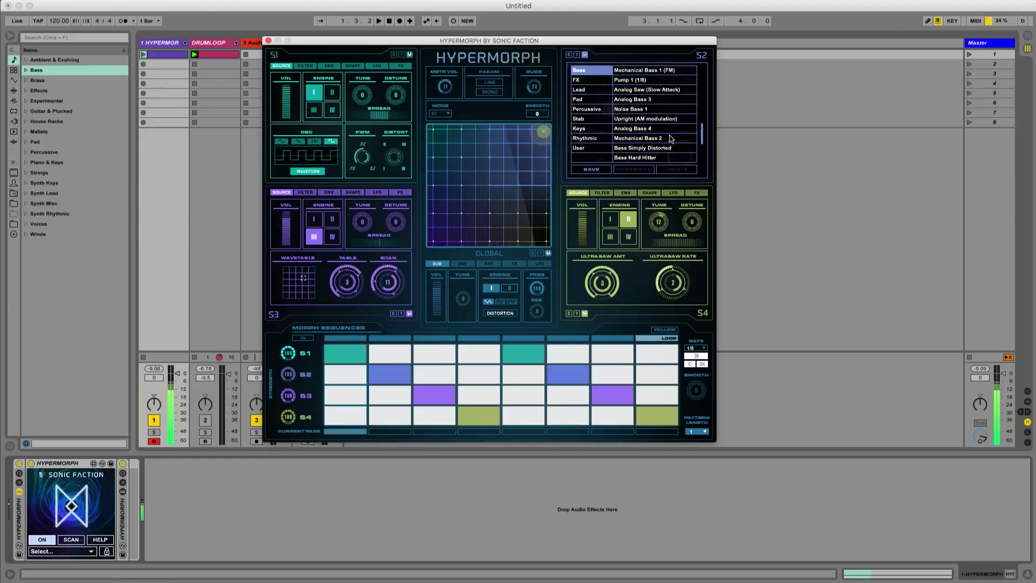
{"action": "left_click", "coordinate": [651, 103]}
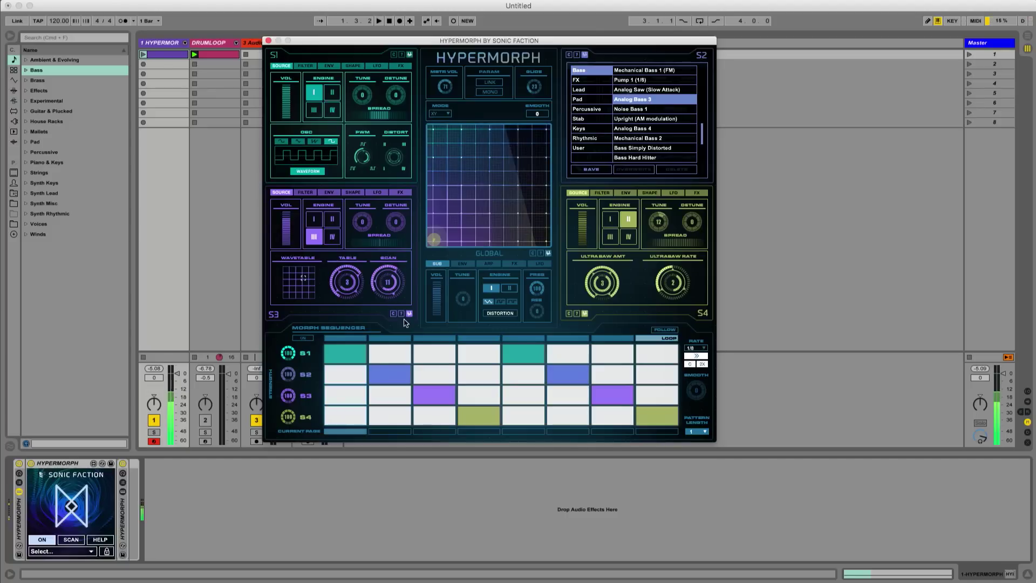
Load Analog 1 into S3, move the morph point bottom-right, and load Analog 3 into S4
{"action": "left_click", "coordinate": [409, 314]}
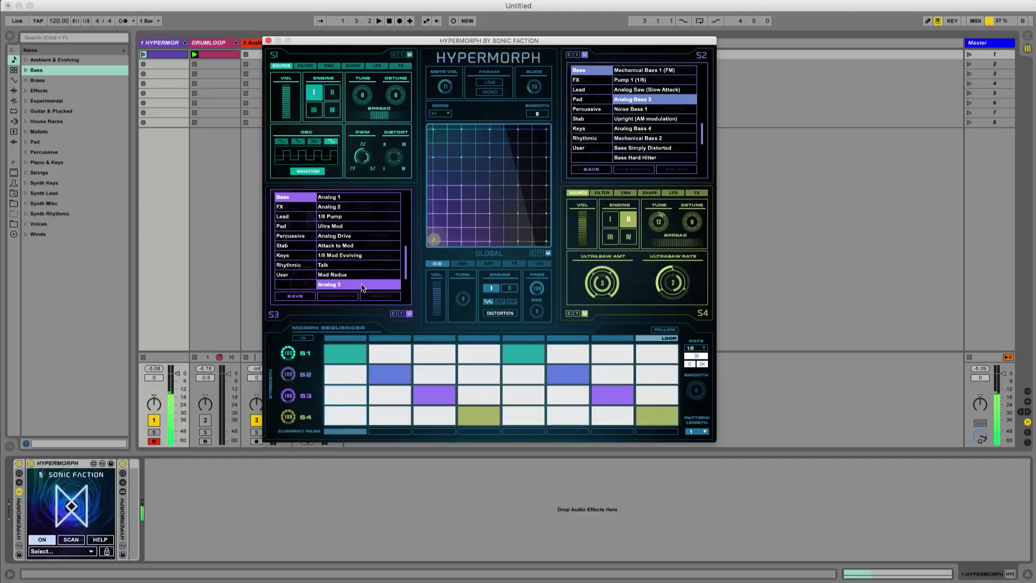
{"action": "left_click", "coordinate": [351, 207]}
{"action": "left_click", "coordinate": [350, 199]}
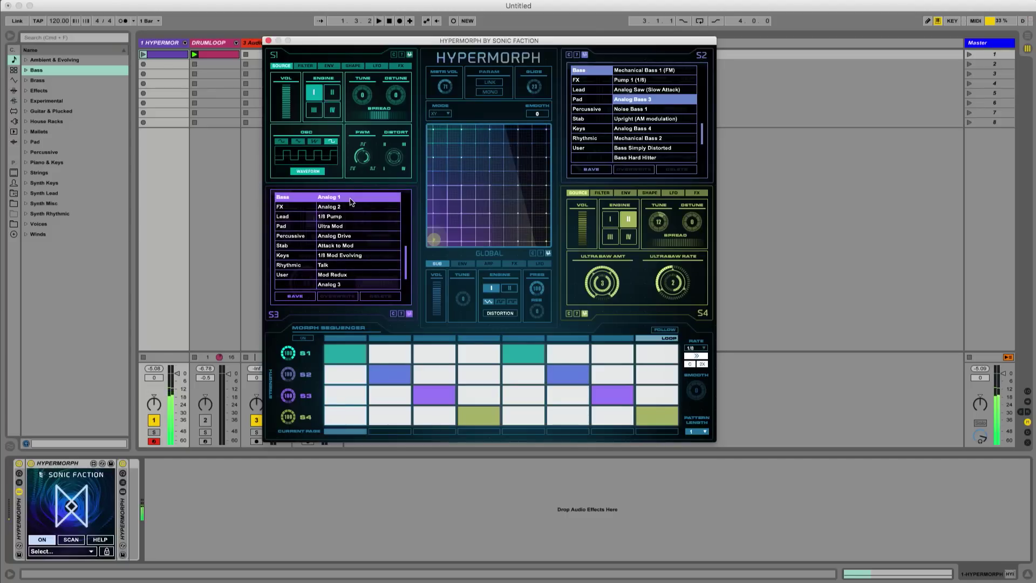
{"action": "left_click_drag", "start_coordinate": [453, 236], "coordinate": [610, 270]}
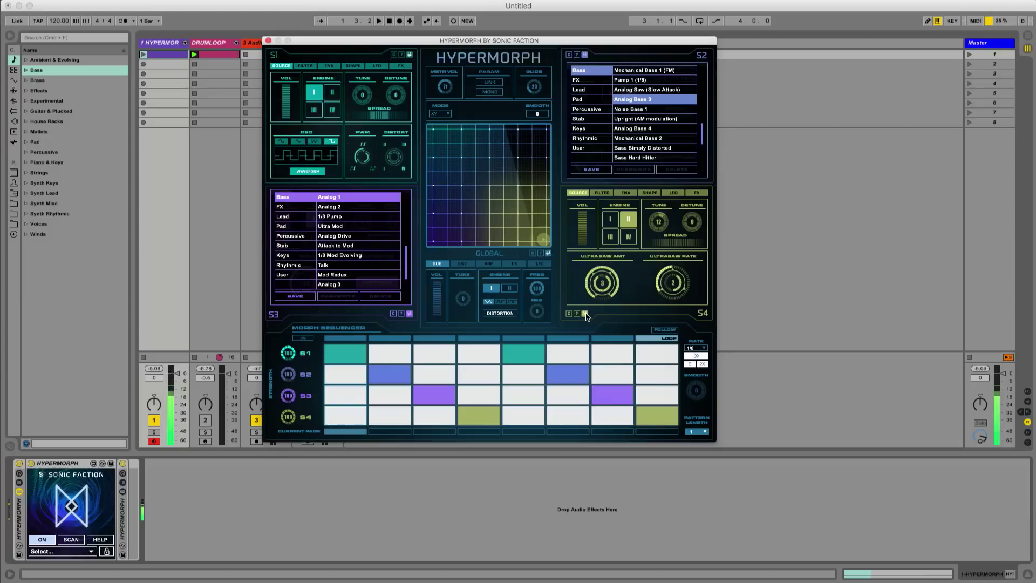
{"action": "left_click", "coordinate": [586, 314]}
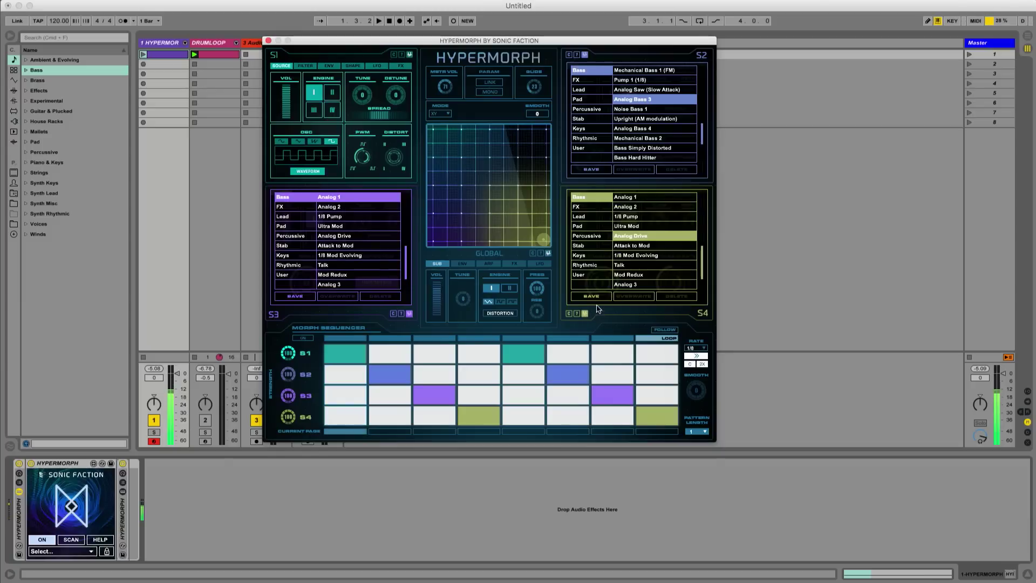
{"action": "left_click", "coordinate": [632, 286]}
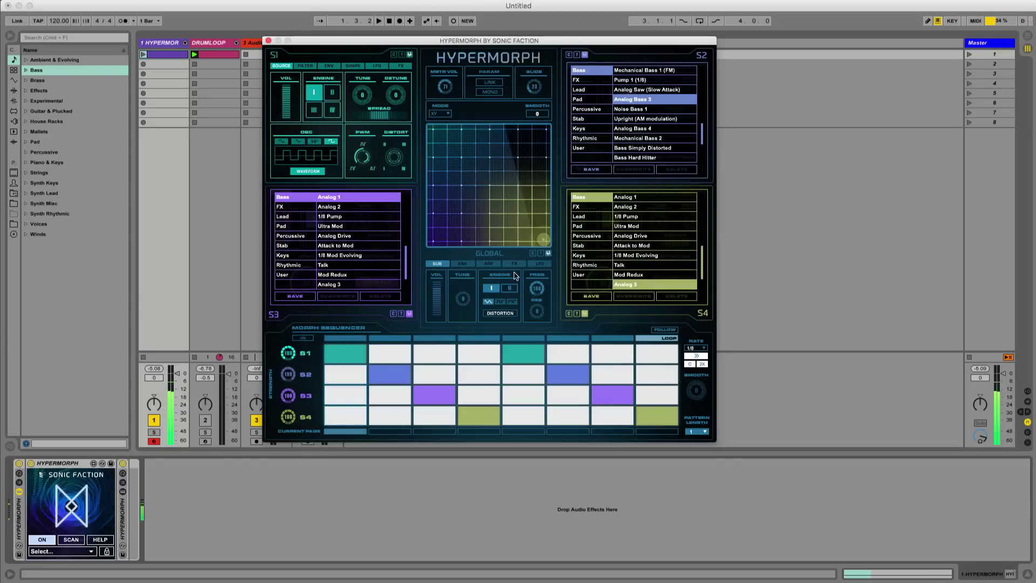
Show the arpeggiator settings and switch the morph pad from gravity to click mode
{"action": "left_click", "coordinate": [489, 264]}
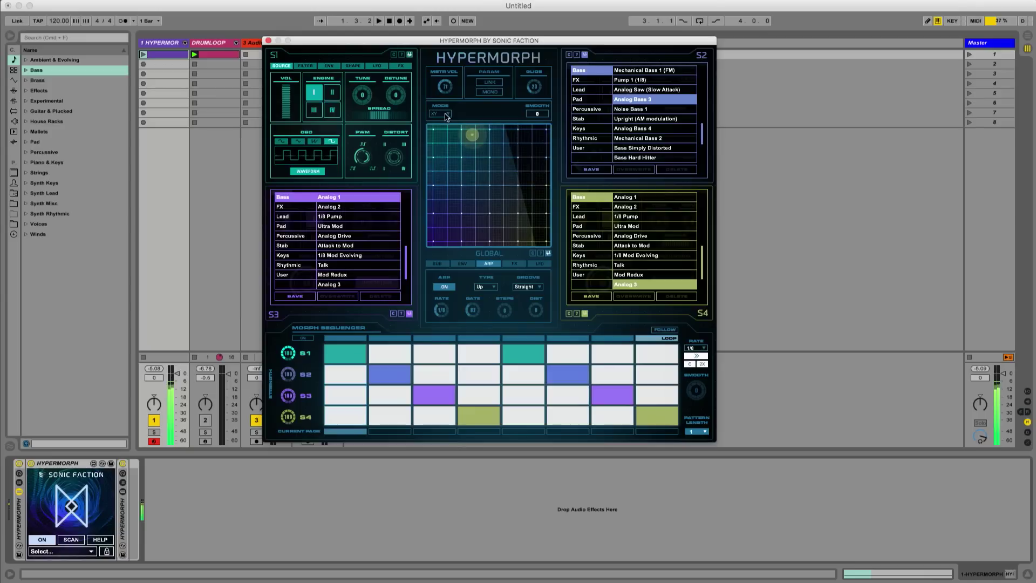
{"action": "left_click", "coordinate": [444, 113]}
{"action": "left_click", "coordinate": [445, 130]}
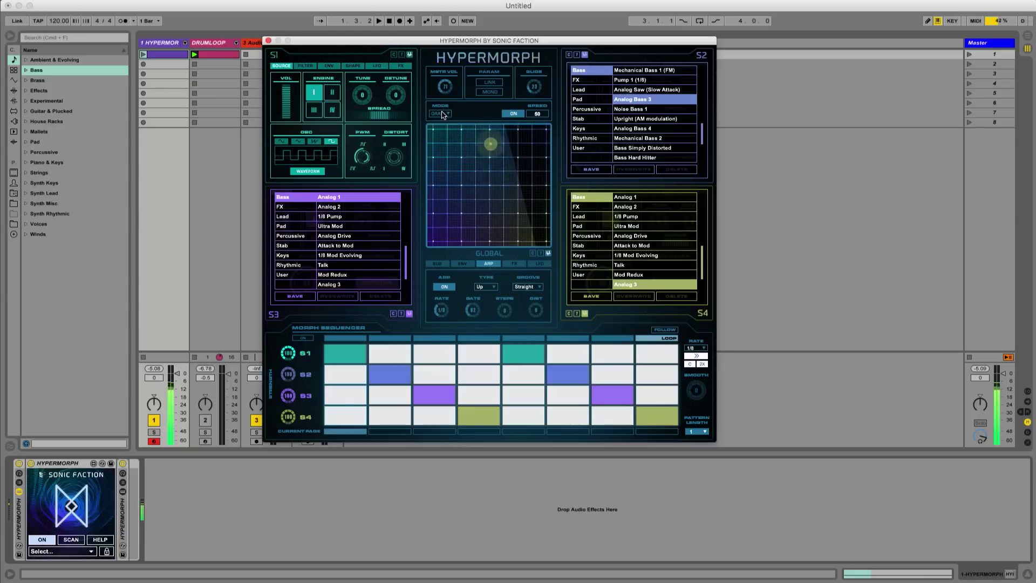
{"action": "left_click", "coordinate": [441, 113]}
{"action": "left_click", "coordinate": [446, 138]}
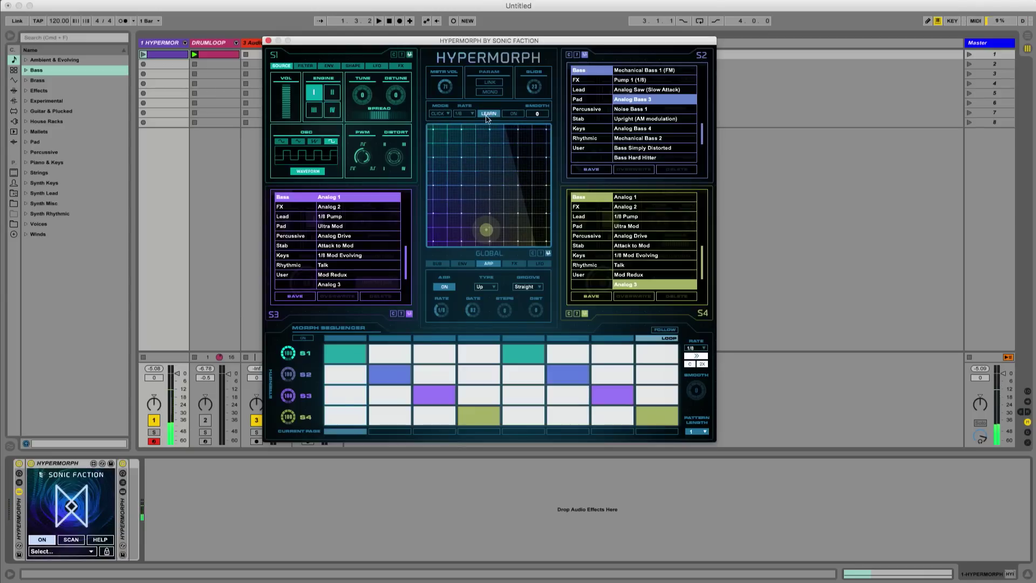
Enable LEARN on the XY pad, place the morph point, switch the pad on, and start playback
{"action": "left_click", "coordinate": [489, 115]}
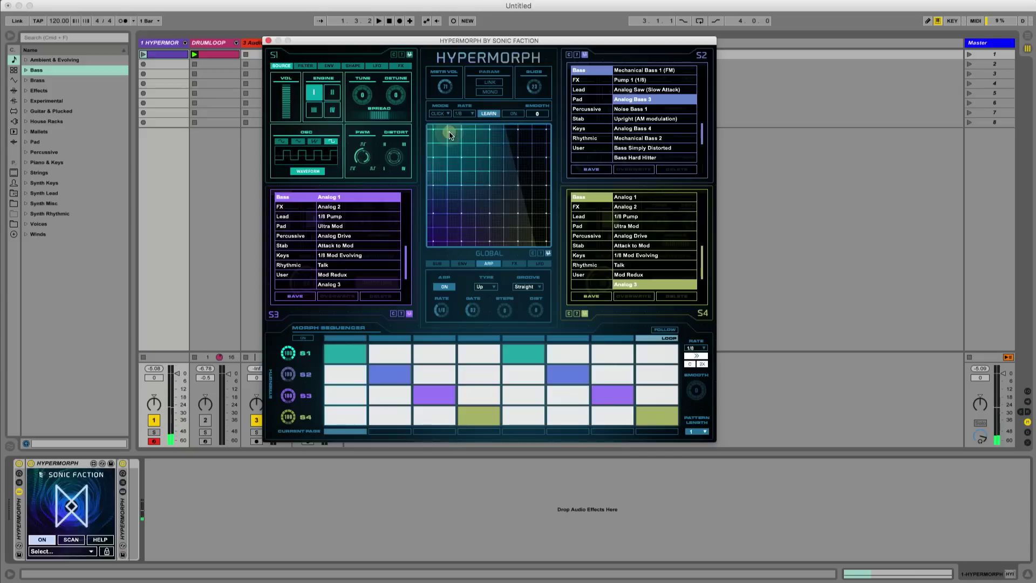
{"action": "left_click", "coordinate": [454, 232]}
{"action": "left_click", "coordinate": [515, 114]}
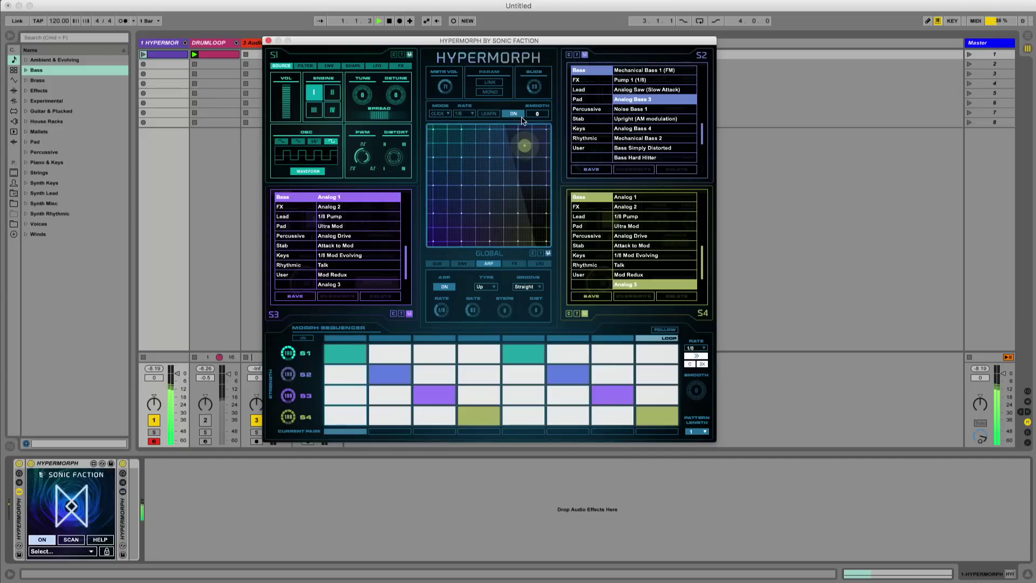
{"action": "key", "text": "space"}
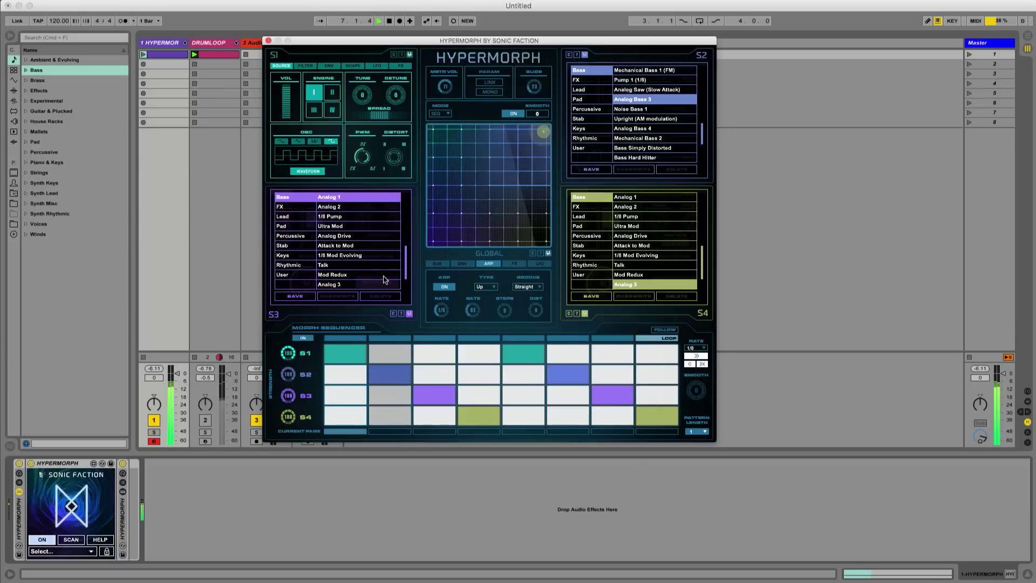
Set morph steps 3 and 5 to S4, step 4 to S3, step 7 to S2, and reactivate track 2
{"action": "left_click", "coordinate": [434, 374]}
{"action": "left_click", "coordinate": [484, 400]}
{"action": "left_click", "coordinate": [530, 415]}
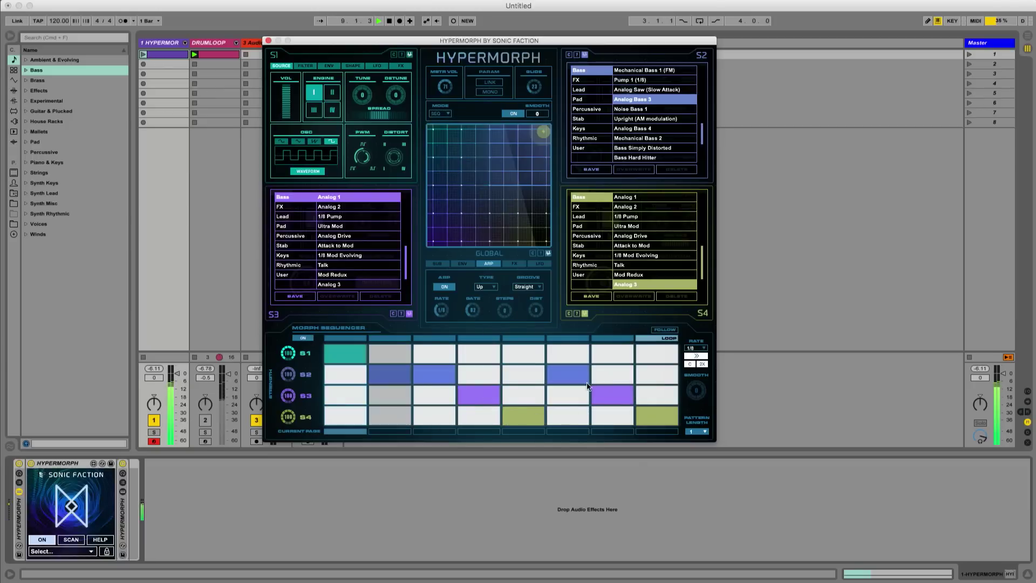
{"action": "left_click", "coordinate": [607, 372]}
{"action": "left_click", "coordinate": [434, 416]}
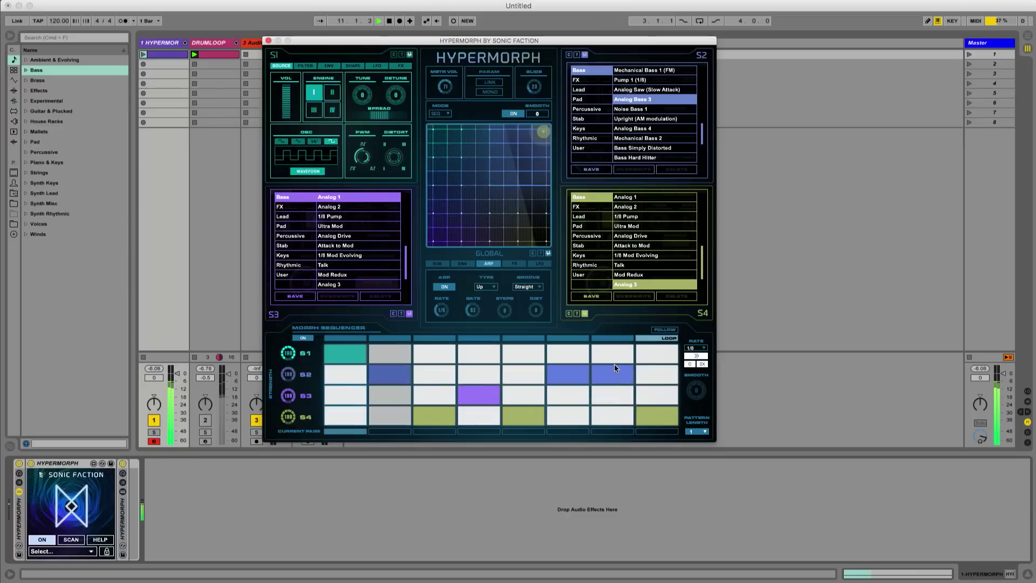
{"action": "left_click", "coordinate": [205, 420]}
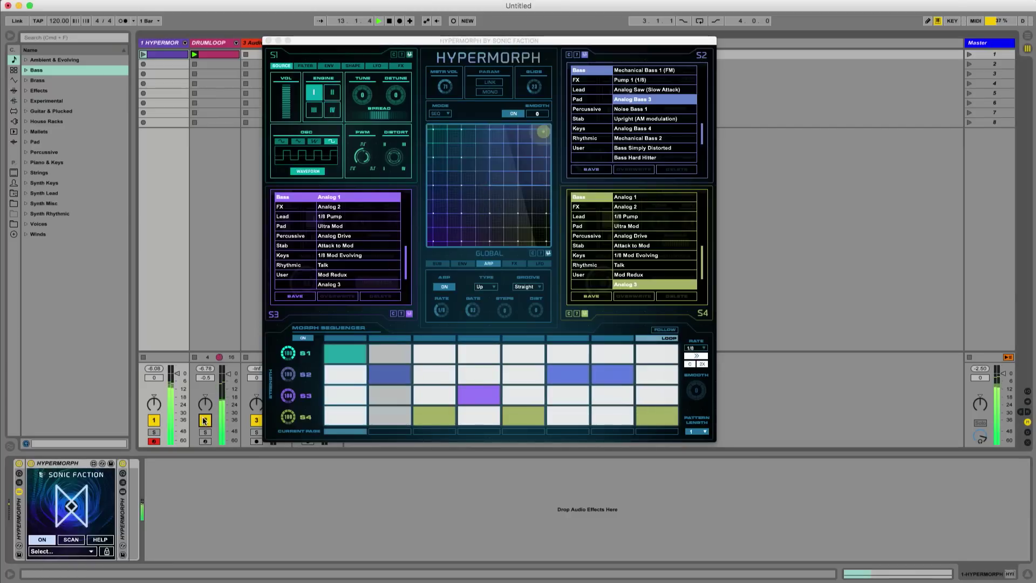
Load Talk into S3 tuned to 3 and Analog 2 into S4 tuned to 2
{"action": "left_click", "coordinate": [335, 265]}
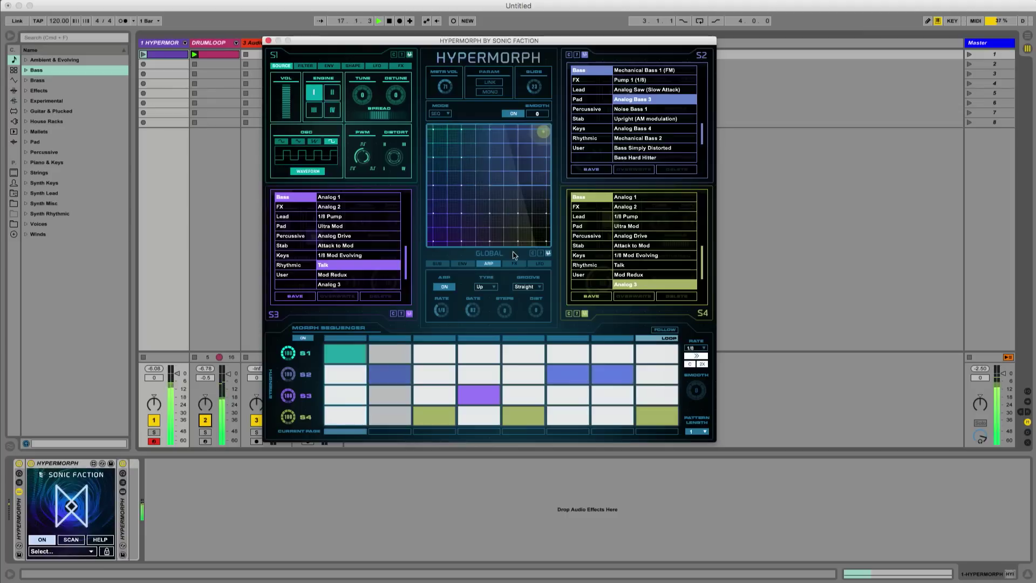
{"action": "left_click", "coordinate": [626, 206]}
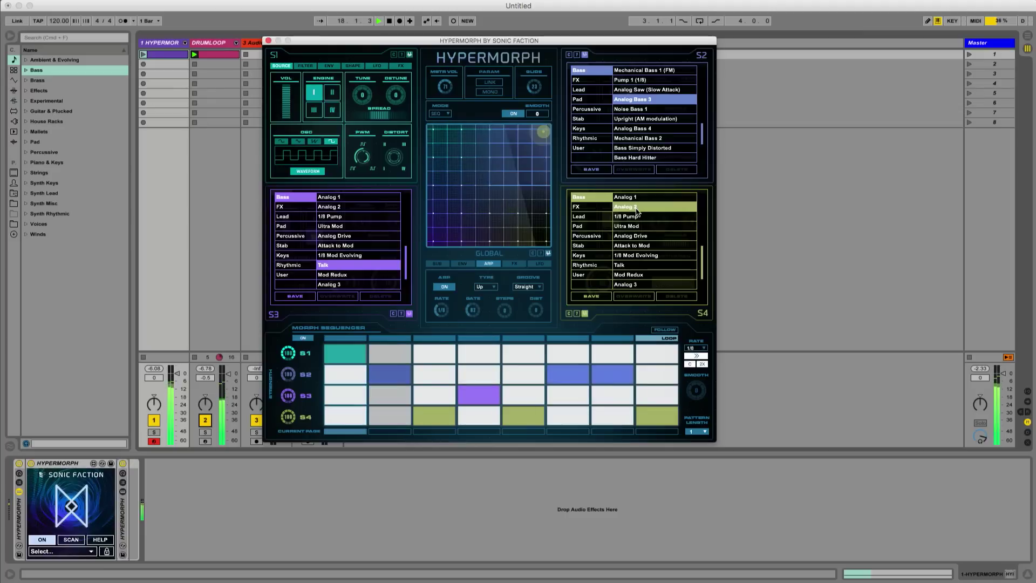
{"action": "left_click", "coordinate": [586, 312]}
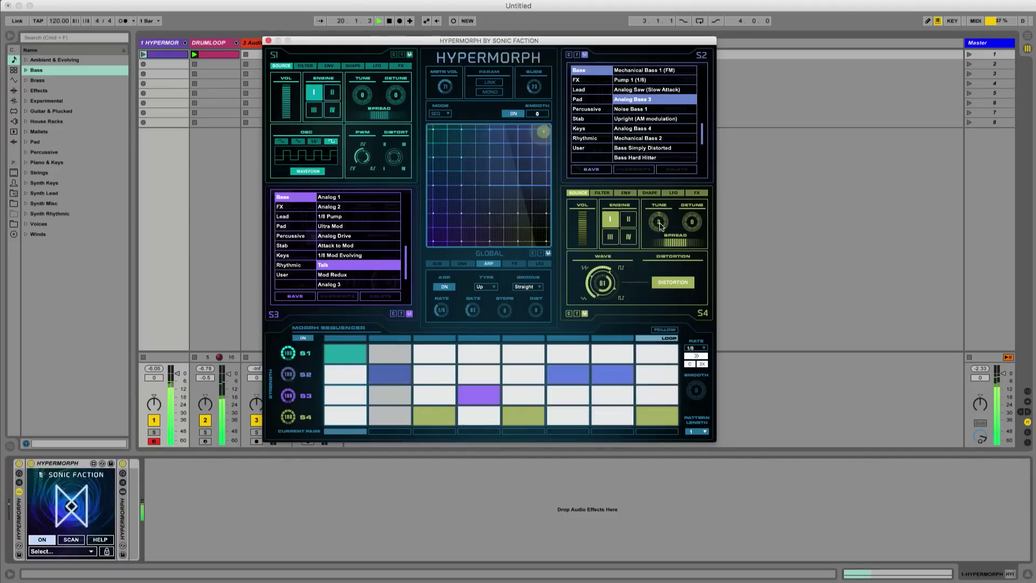
{"action": "left_click_drag", "start_coordinate": [660, 226], "coordinate": [660, 218]}
{"action": "left_click", "coordinate": [410, 313]}
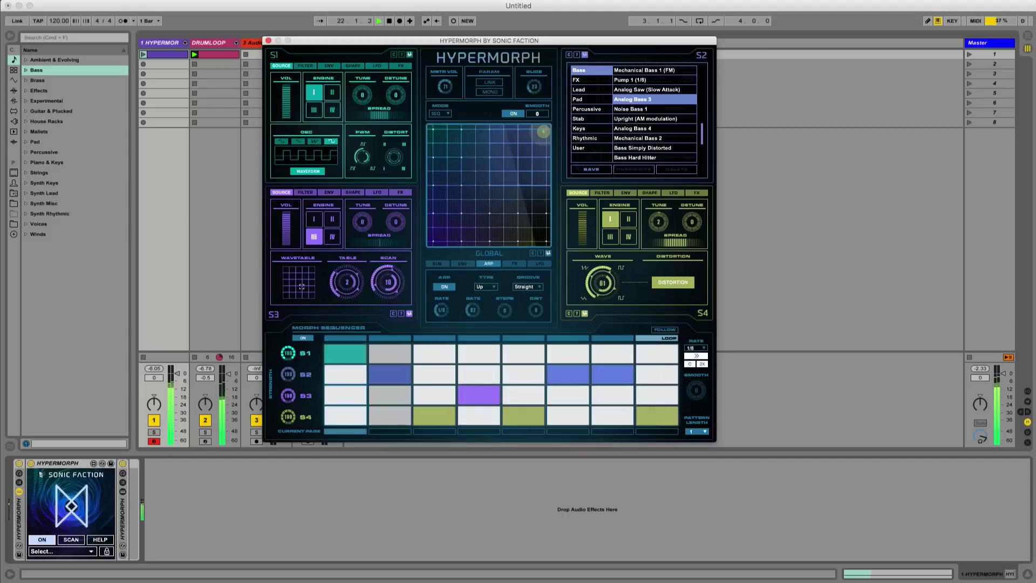
{"action": "left_click_drag", "start_coordinate": [367, 222], "coordinate": [369, 226]}
Audition Stab presets, load Tiny Dancer Stab into S2, and change its wavetable slot
{"action": "left_click", "coordinate": [587, 119]}
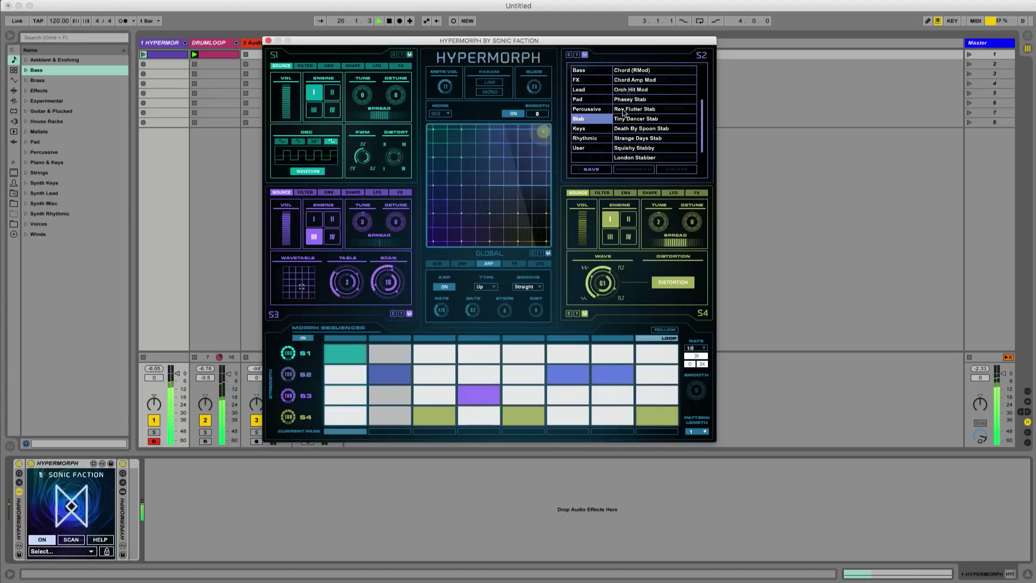
{"action": "scroll", "coordinate": [635, 102], "scroll_direction": "up", "scroll_amount": 1}
{"action": "left_click", "coordinate": [635, 80]}
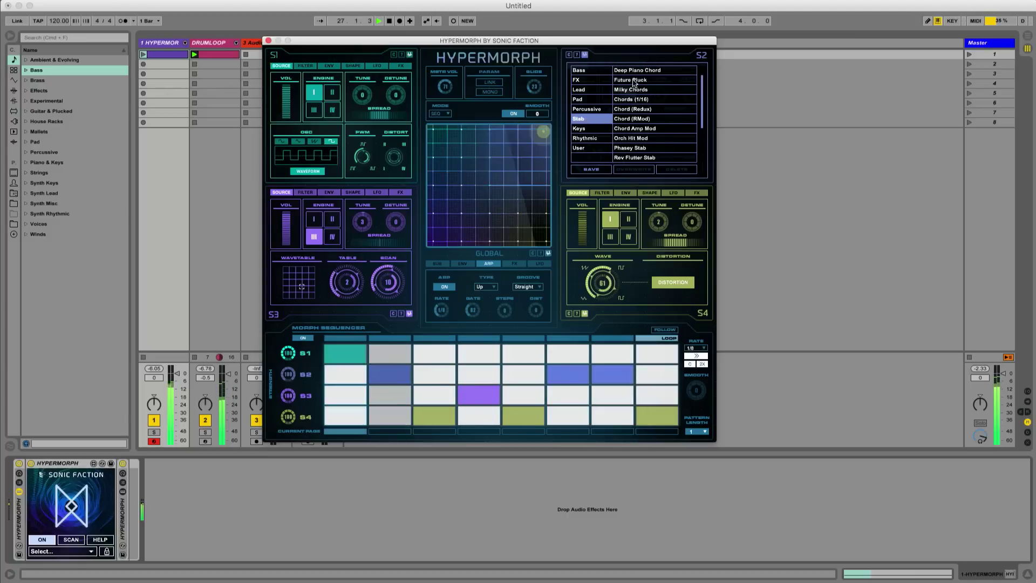
{"action": "left_click", "coordinate": [636, 148]}
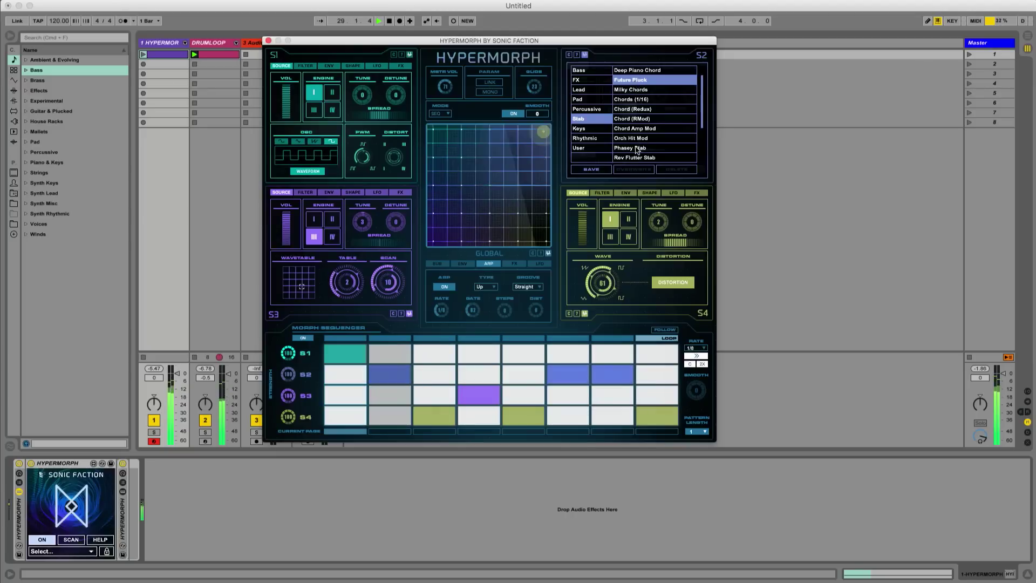
{"action": "scroll", "coordinate": [637, 149], "scroll_direction": "down", "scroll_amount": 3}
{"action": "left_click", "coordinate": [639, 129]}
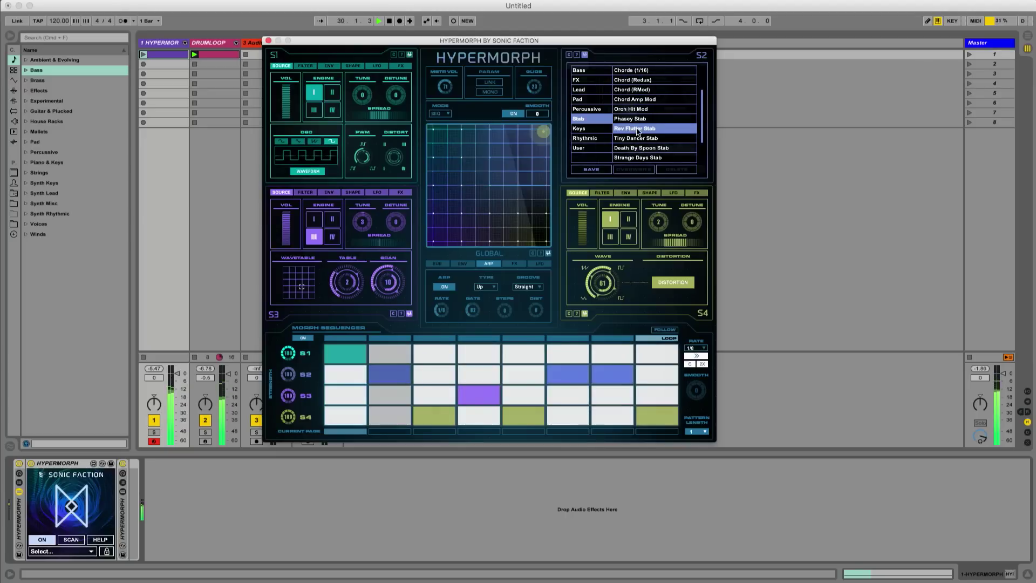
{"action": "left_click", "coordinate": [640, 139]}
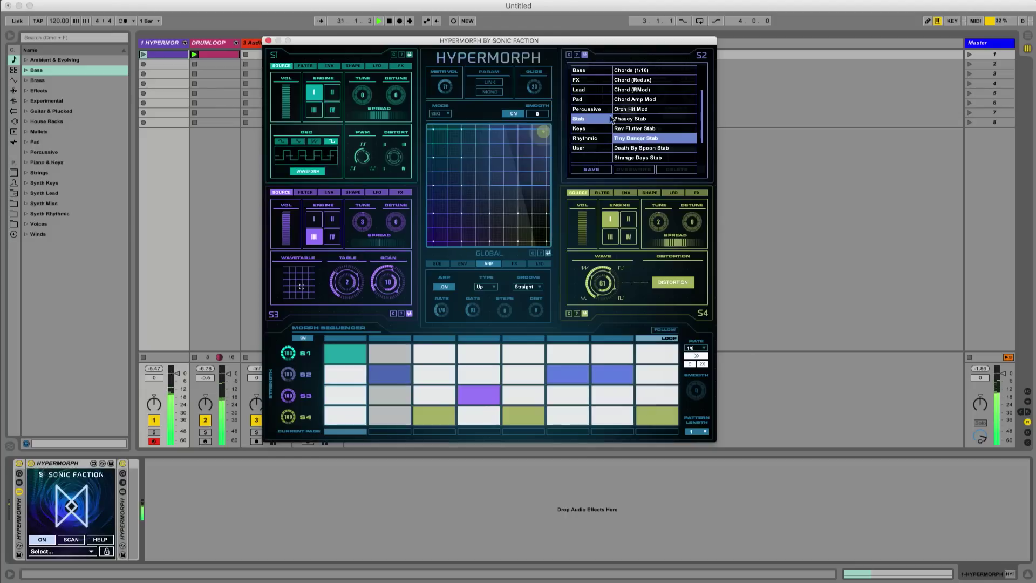
{"action": "left_click", "coordinate": [584, 55]}
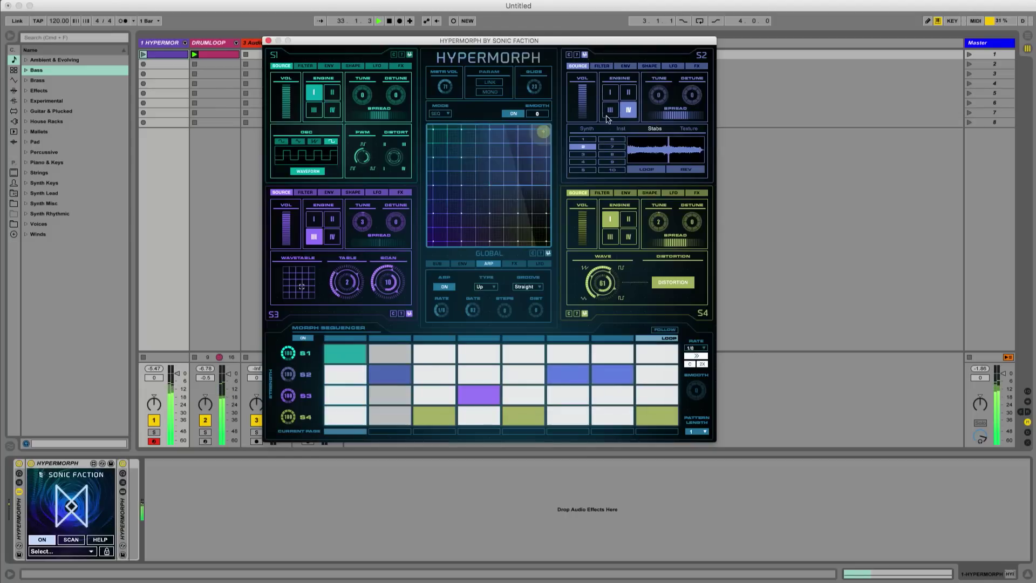
{"action": "left_click", "coordinate": [612, 140]}
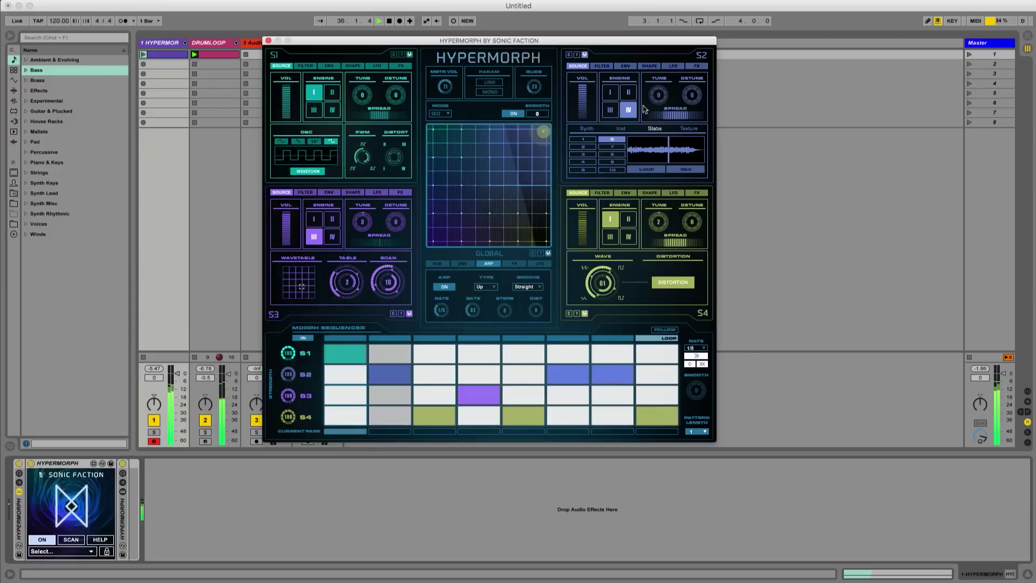
In the global preset browser, try Basement Fog, then load the Corruption preset
{"action": "left_click", "coordinate": [549, 253]}
{"action": "scroll", "coordinate": [497, 276], "scroll_direction": "up", "scroll_amount": 1}
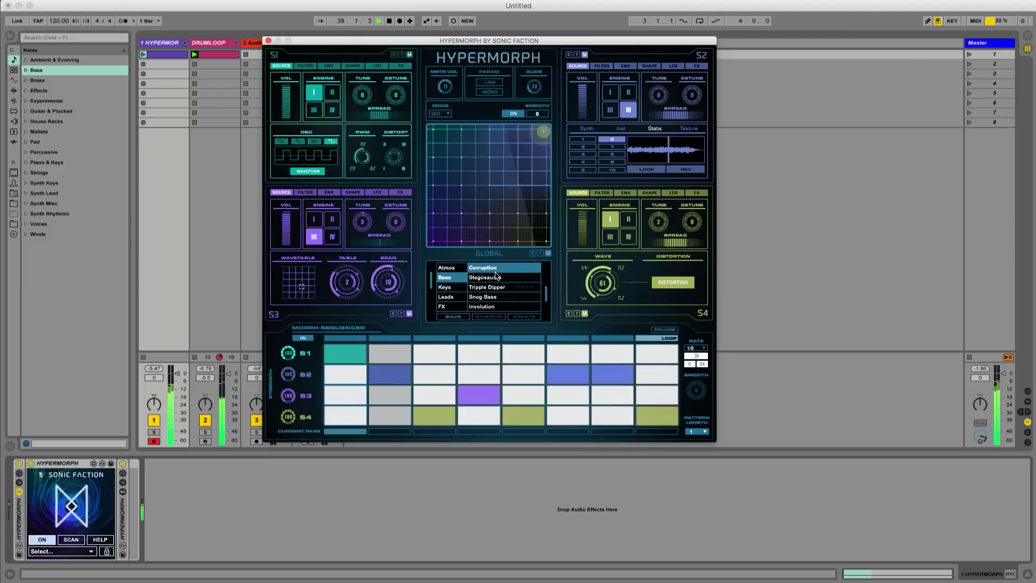
{"action": "scroll", "coordinate": [495, 276], "scroll_direction": "up", "scroll_amount": 4}
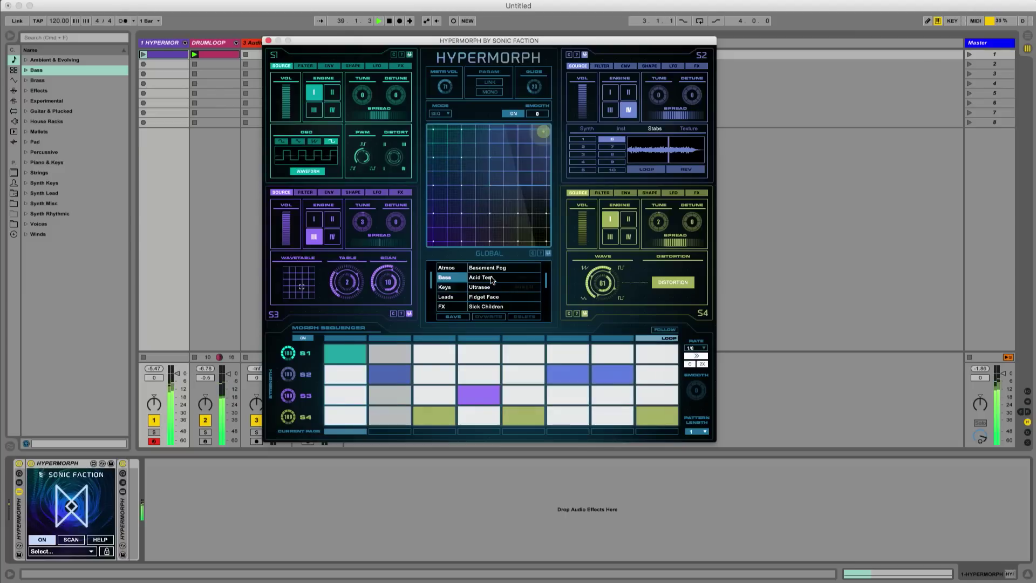
{"action": "left_click", "coordinate": [491, 269]}
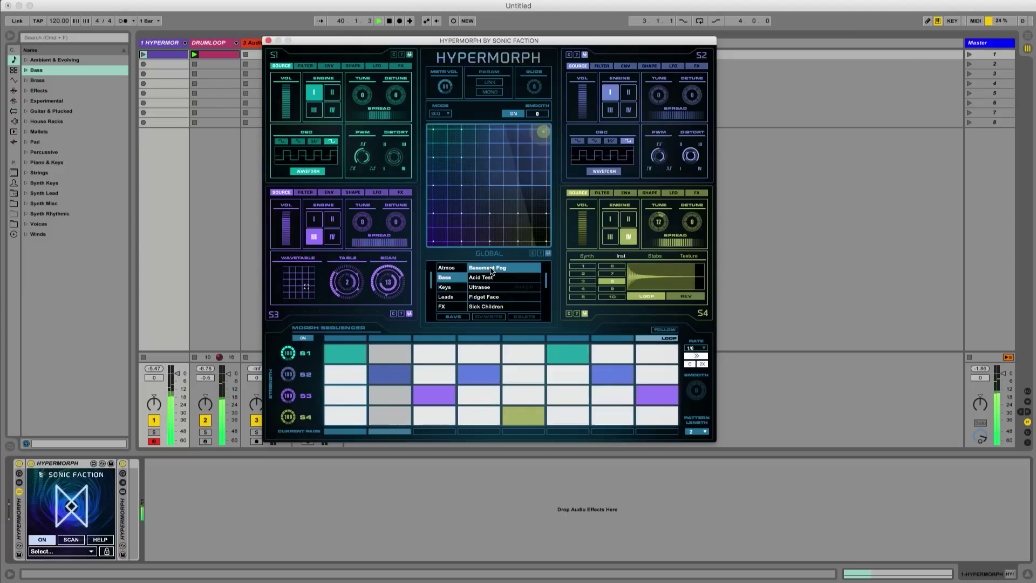
{"action": "key", "text": "z"}
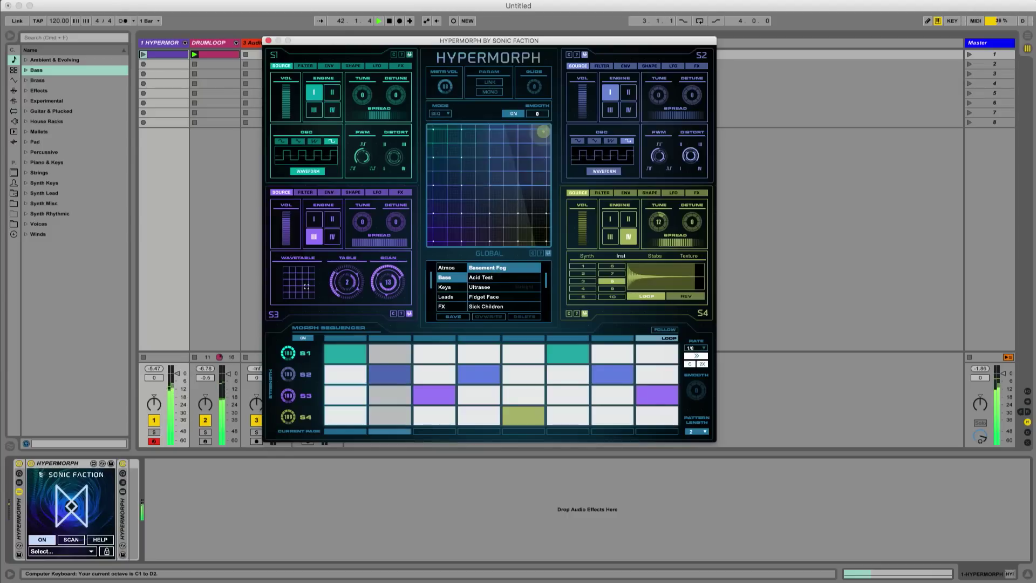
{"action": "left_click", "coordinate": [497, 297]}
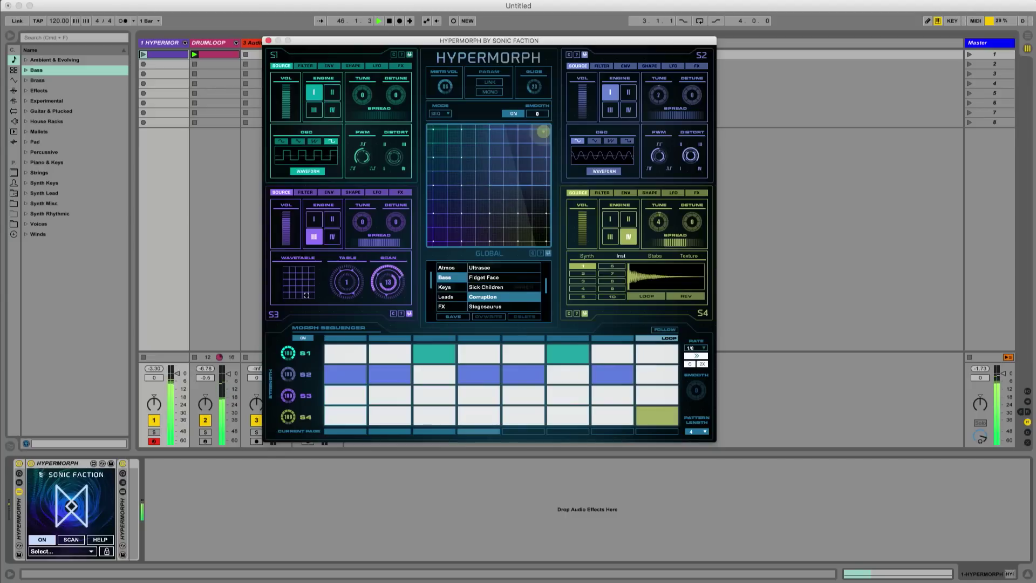
Load the Beatsargood global preset from the Sequence category
{"action": "scroll", "coordinate": [465, 304], "scroll_direction": "down", "scroll_amount": 3}
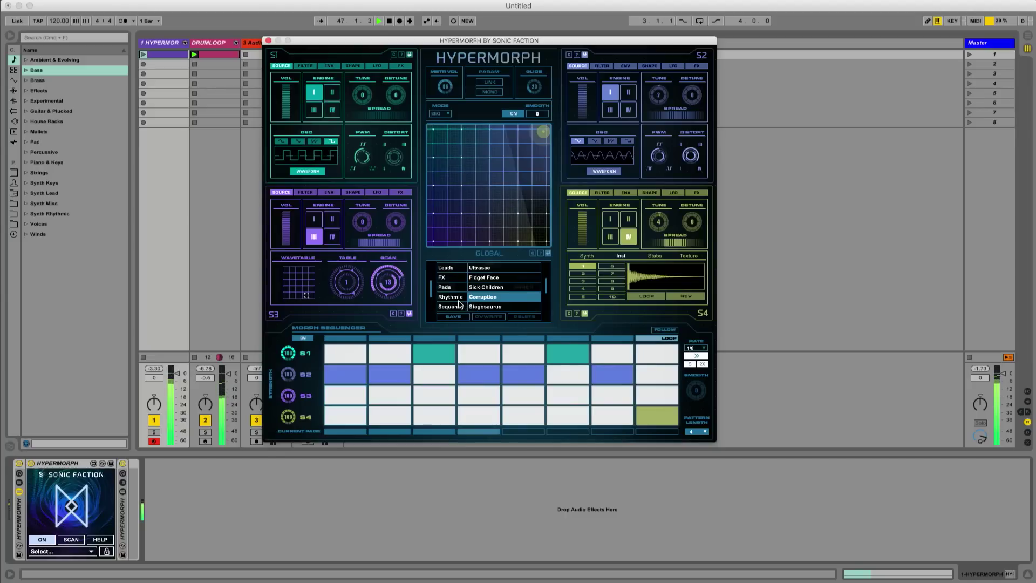
{"action": "left_click", "coordinate": [457, 298]}
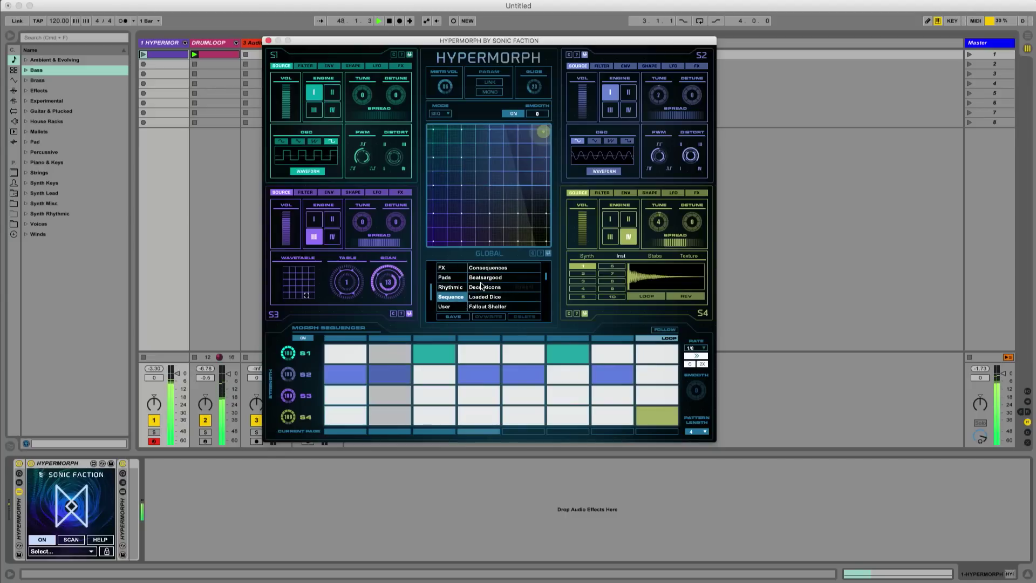
{"action": "left_click", "coordinate": [484, 278]}
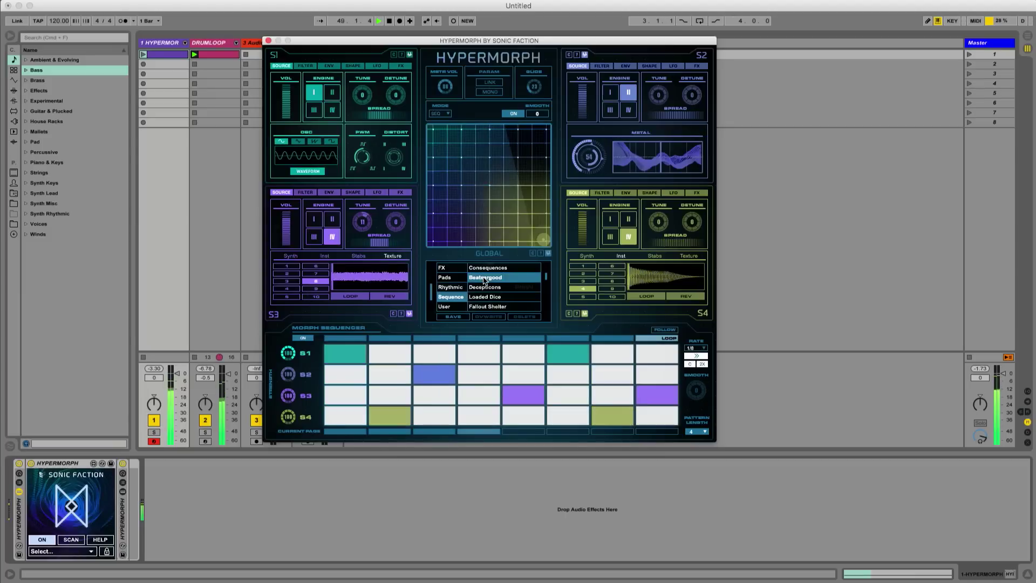